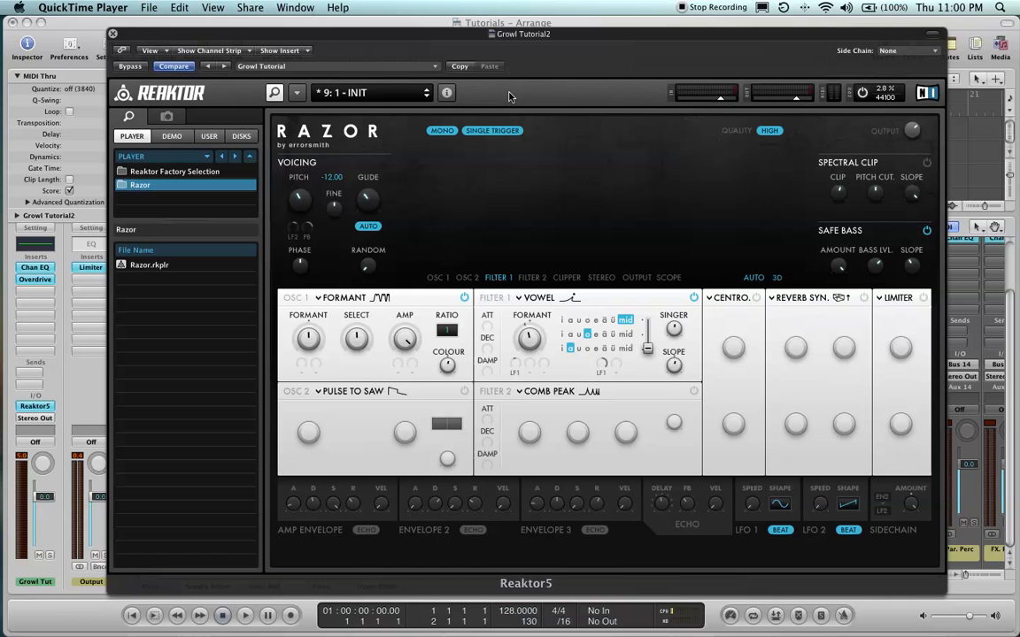
Step: Load the Errorsmith preset "9: 1 - INIT" in Razor and bypass the Overdrive insert on the Growl Tutorial channel strip
{"action": "left_click", "coordinate": [368, 99]}
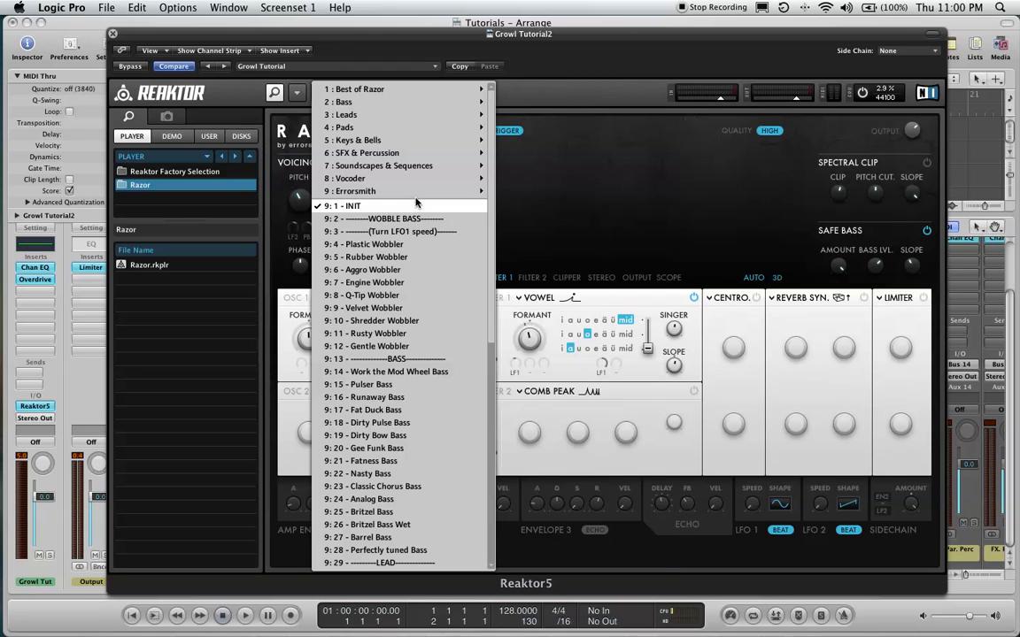
{"action": "mouse_move", "coordinate": [416, 190]}
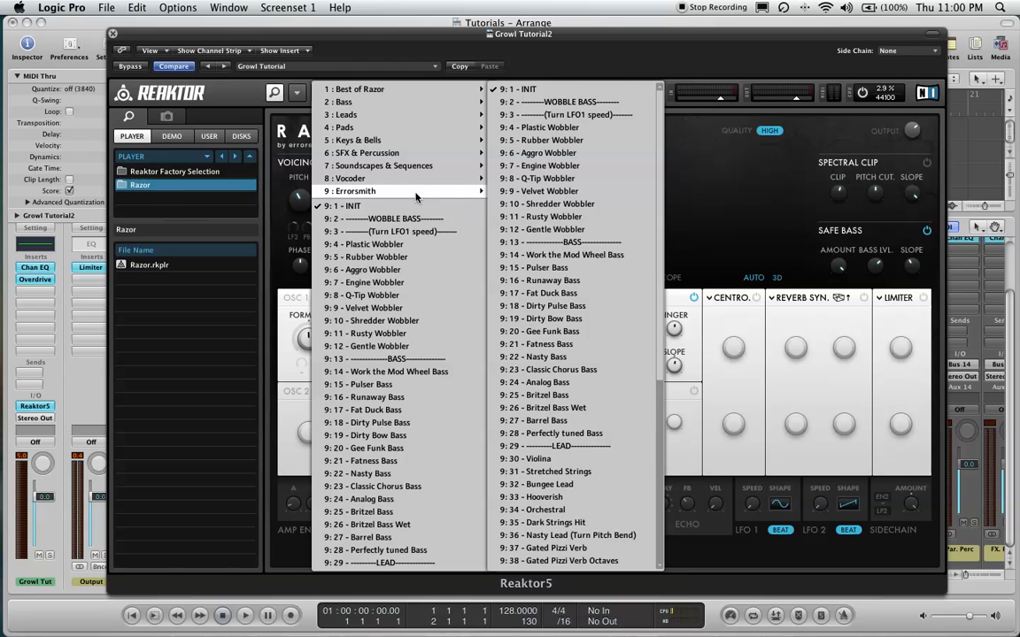
{"action": "left_click", "coordinate": [557, 92]}
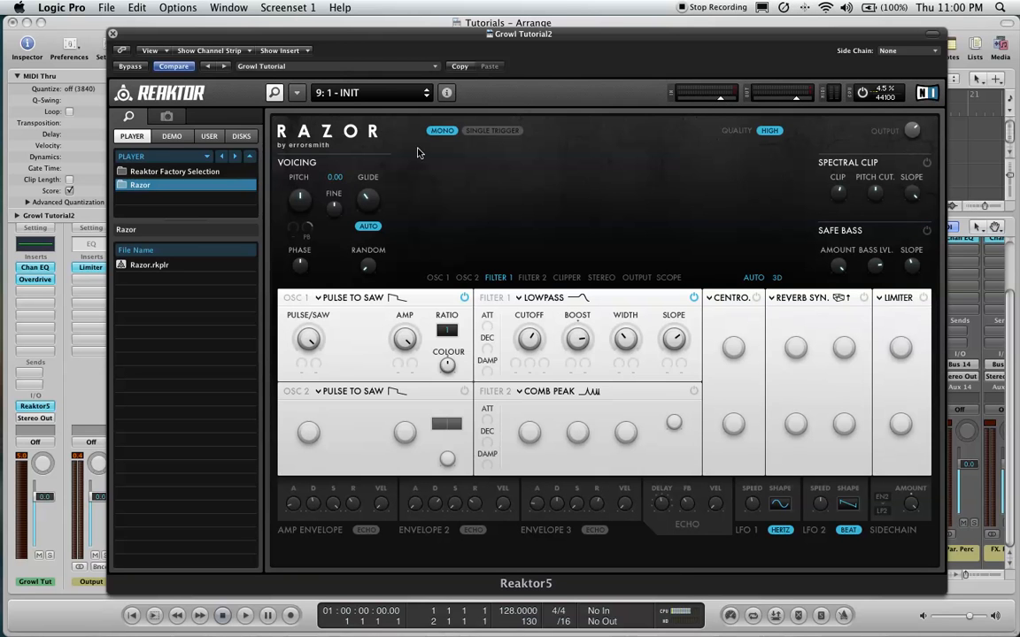
{"action": "left_click", "coordinate": [33, 283], "text": "alt"}
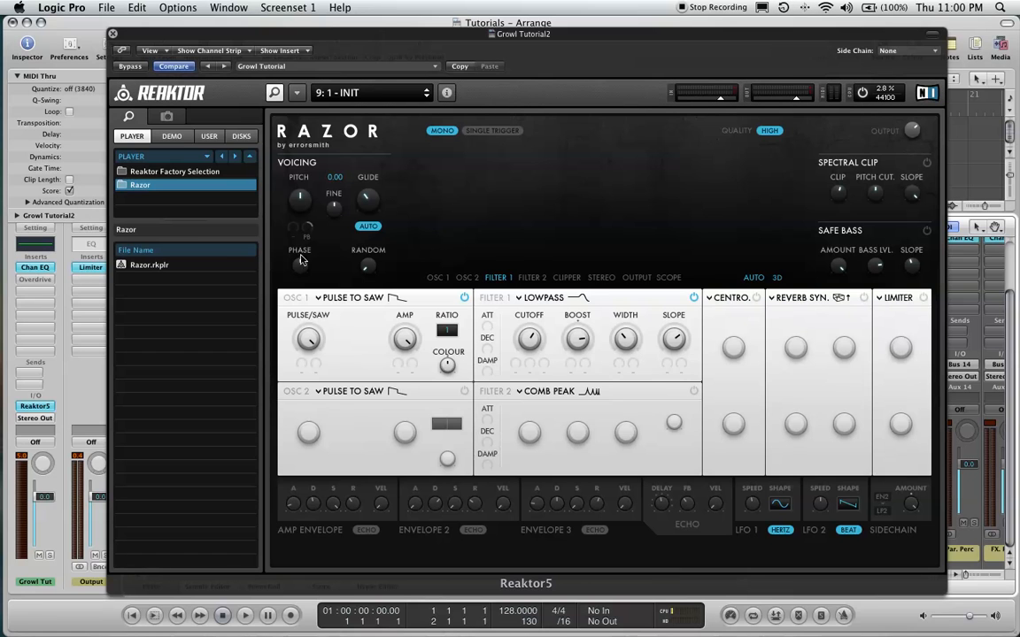
Step: Set Oscillator 1 to the Formant type and switch Filter 1 off
{"action": "left_click", "coordinate": [382, 304]}
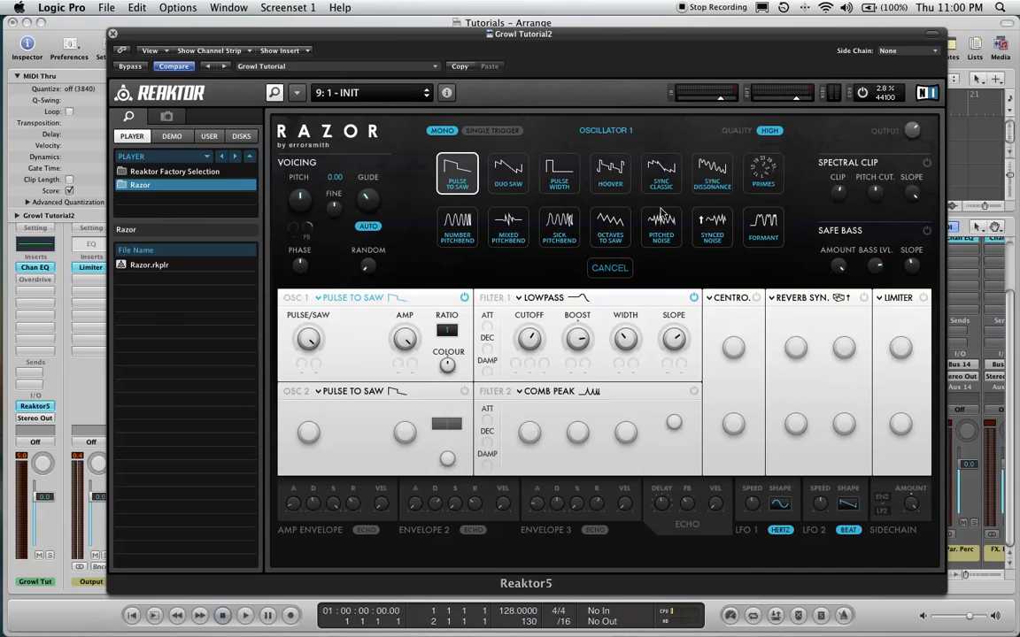
{"action": "left_click", "coordinate": [692, 207]}
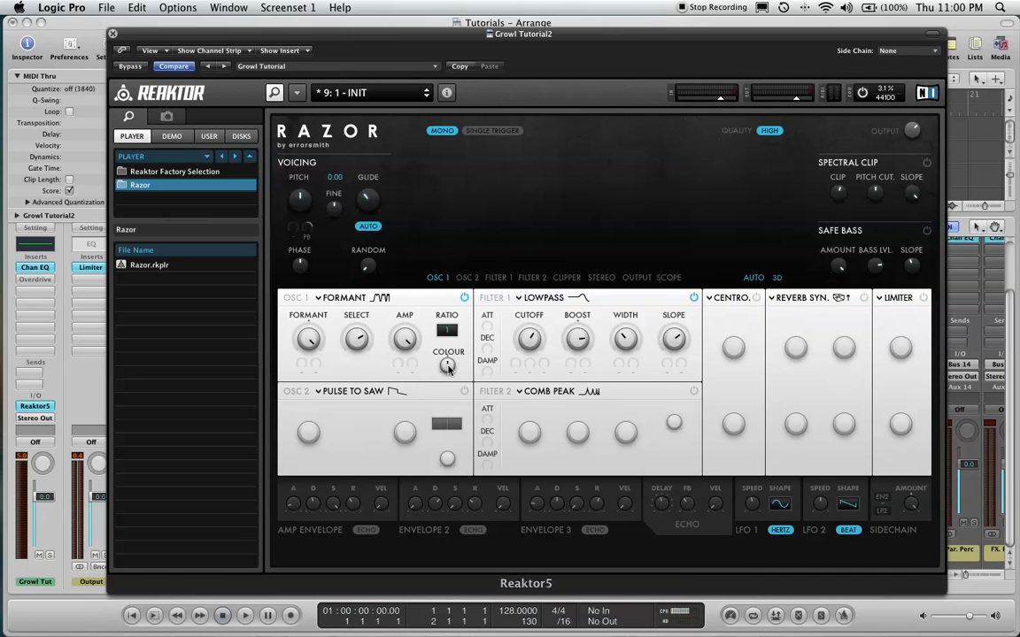
{"action": "left_click", "coordinate": [694, 299]}
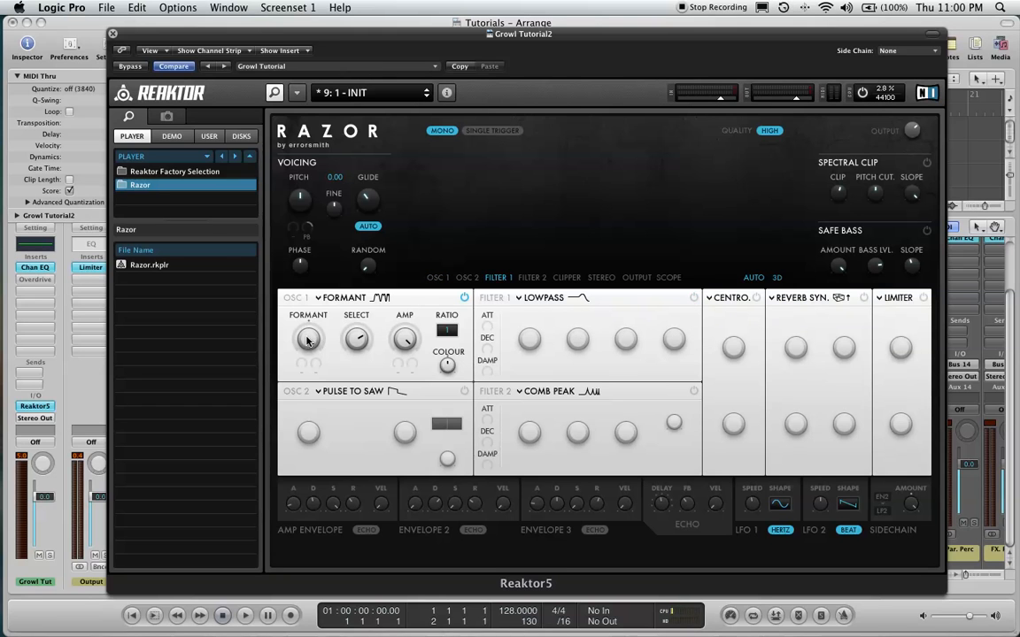
Step: Set Oscillator 1's Formant and Select to about their midpoints and keep Colour near its centre
{"action": "left_click_drag", "start_coordinate": [308, 339], "coordinate": [316, 392]}
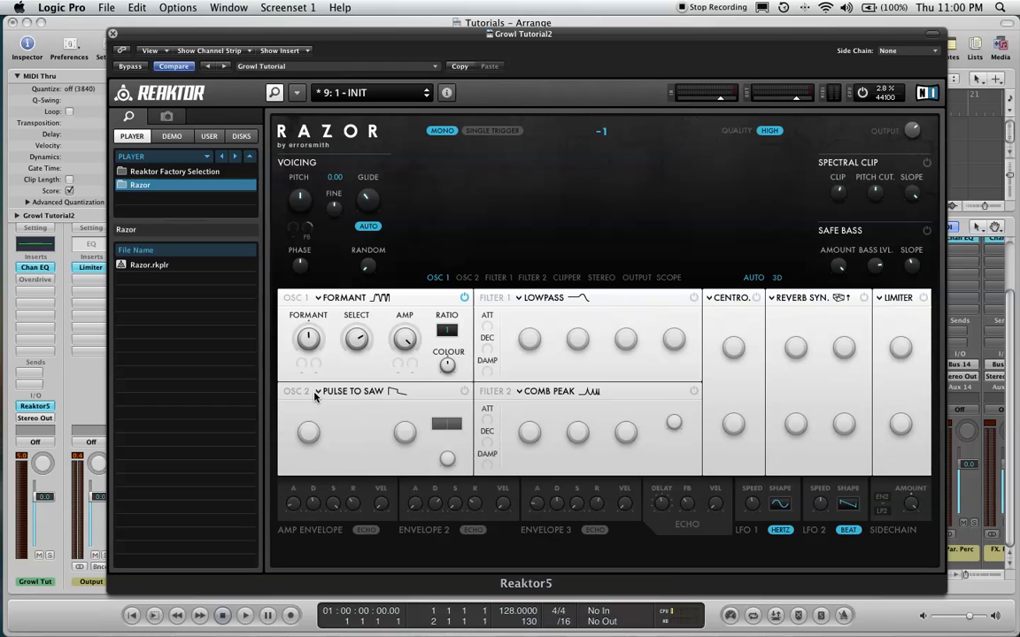
{"action": "left_click_drag", "start_coordinate": [360, 338], "coordinate": [362, 364]}
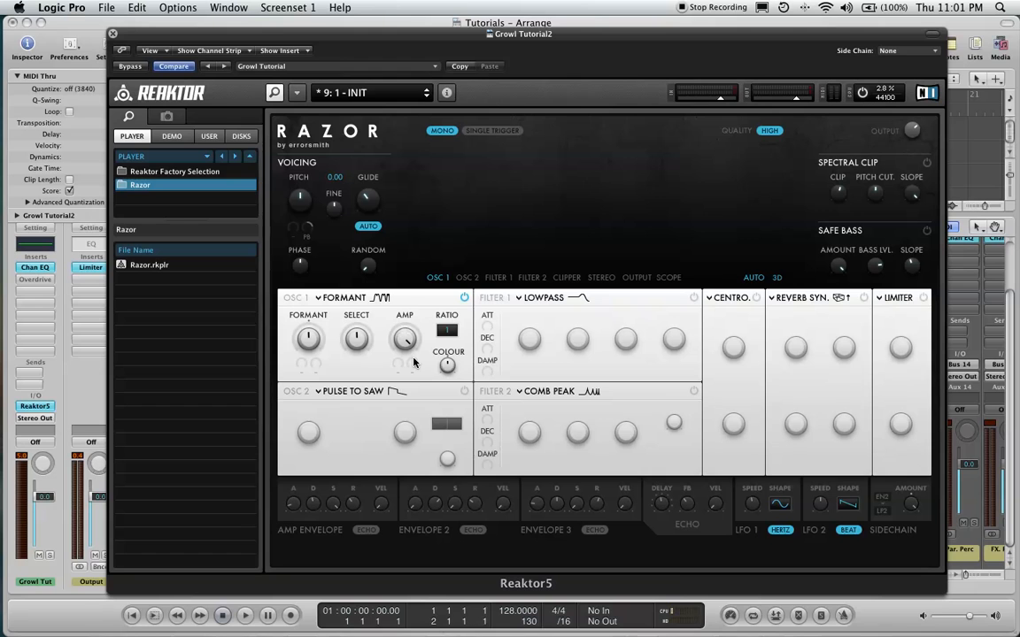
{"action": "mouse_move", "coordinate": [449, 368]}
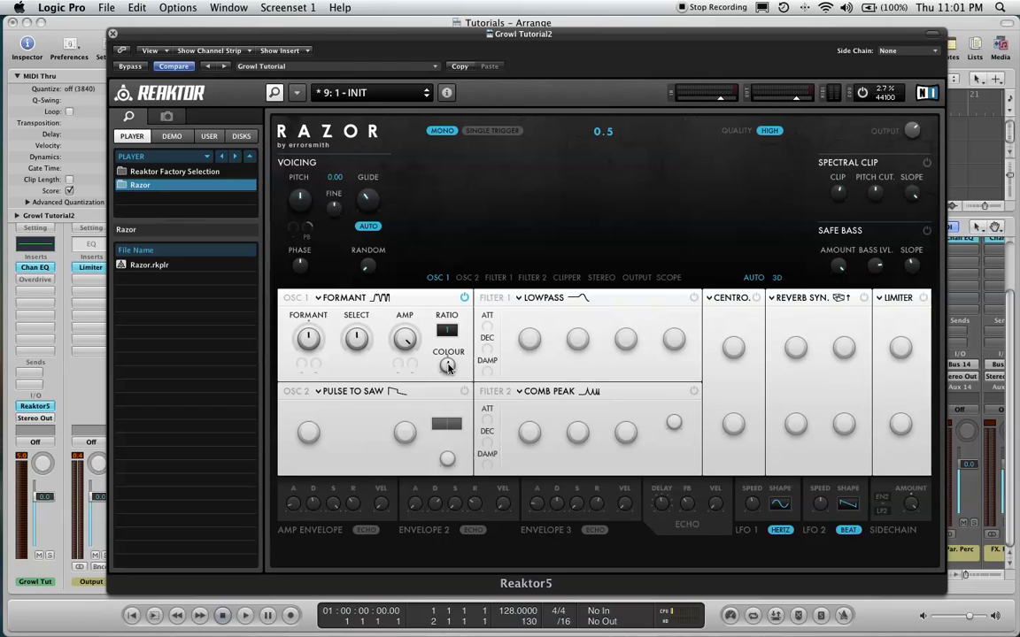
{"action": "left_click_drag", "start_coordinate": [448, 366], "coordinate": [449, 369]}
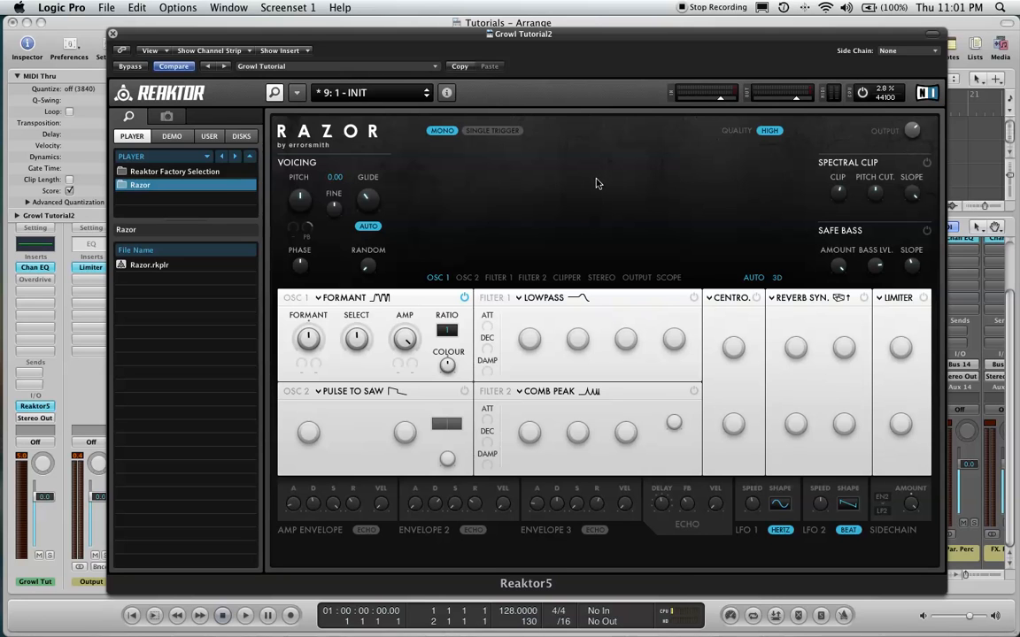
Step: Enable Single Trigger and set the voicing Pitch to -12.00
{"action": "left_click", "coordinate": [494, 131]}
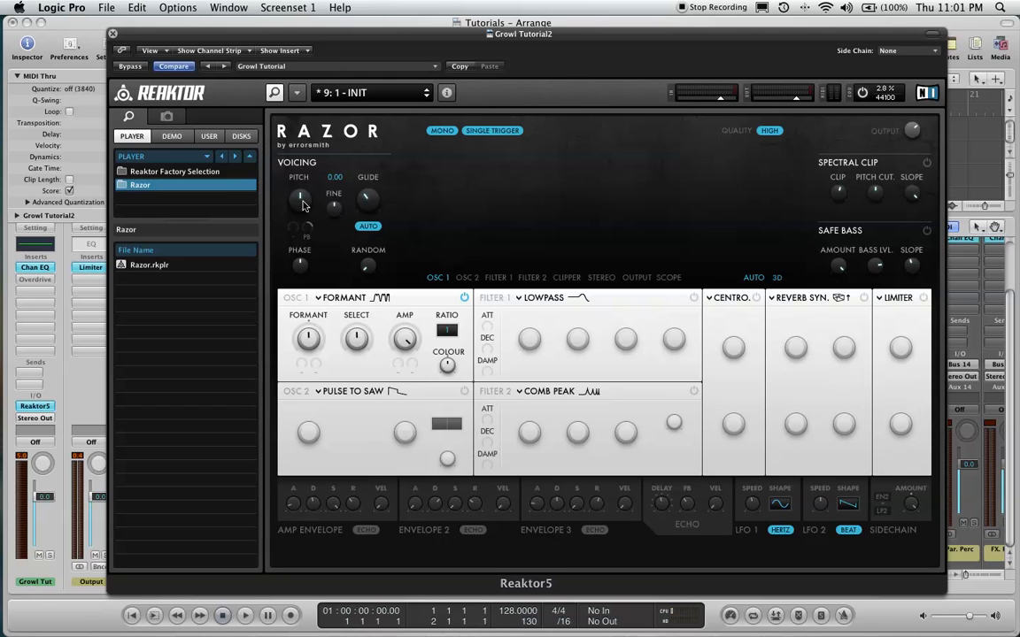
{"action": "left_click_drag", "start_coordinate": [302, 203], "coordinate": [305, 220]}
Step: Set Filter 1 to the Vowel type, with o as the middle vowel and a as the lower vowel
{"action": "left_click", "coordinate": [644, 298]}
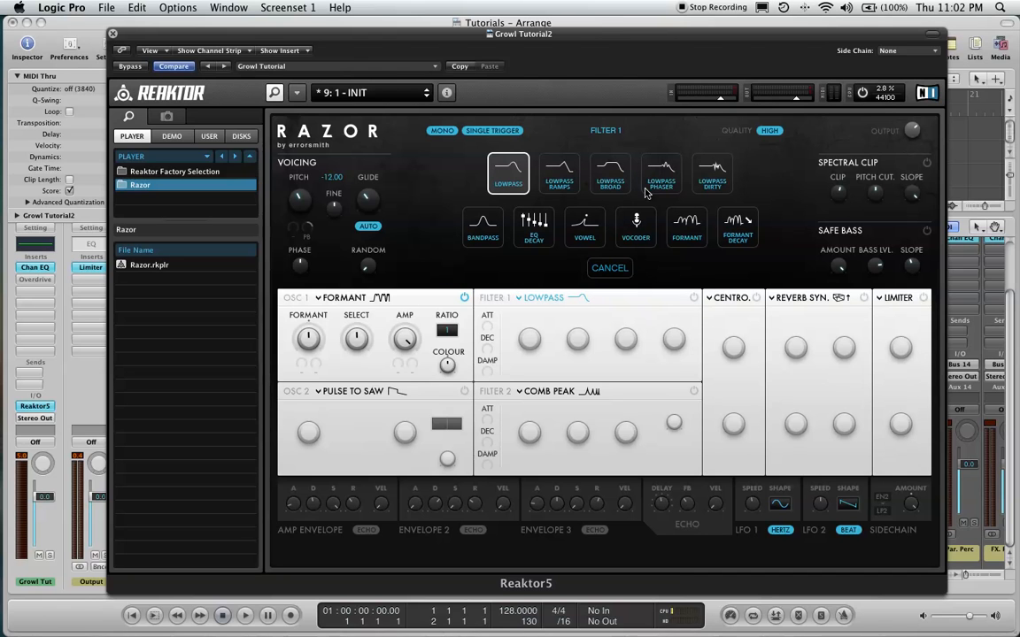
{"action": "left_click", "coordinate": [594, 226]}
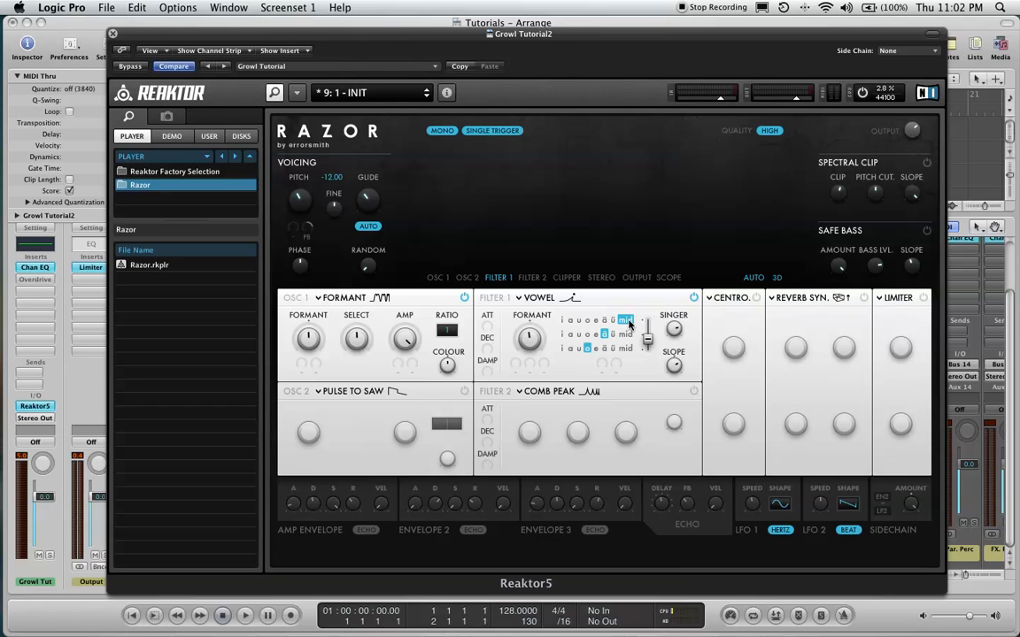
{"action": "left_click", "coordinate": [587, 335]}
{"action": "left_click", "coordinate": [570, 348]}
Step: Move Filter 1's vowel slider down to the lowest vowel and set Singer and Slope to about their midpoints
{"action": "left_click", "coordinate": [651, 354]}
{"action": "left_click_drag", "start_coordinate": [647, 344], "coordinate": [660, 394]}
{"action": "left_click_drag", "start_coordinate": [675, 331], "coordinate": [678, 358]}
{"action": "left_click_drag", "start_coordinate": [676, 370], "coordinate": [680, 391]}
{"action": "left_click_drag", "start_coordinate": [678, 379], "coordinate": [677, 370]}
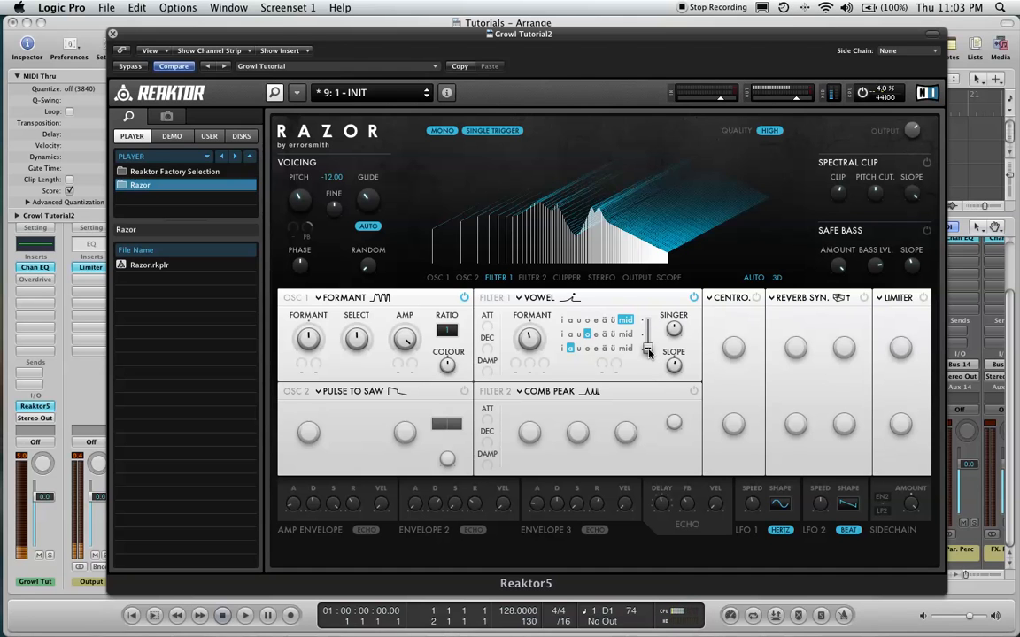
Step: Try ü as the middle vowel and o as the lower vowel in Filter 1, and sweep the vowel slider
{"action": "left_click_drag", "start_coordinate": [647, 352], "coordinate": [639, 388]}
{"action": "left_click", "coordinate": [613, 337]}
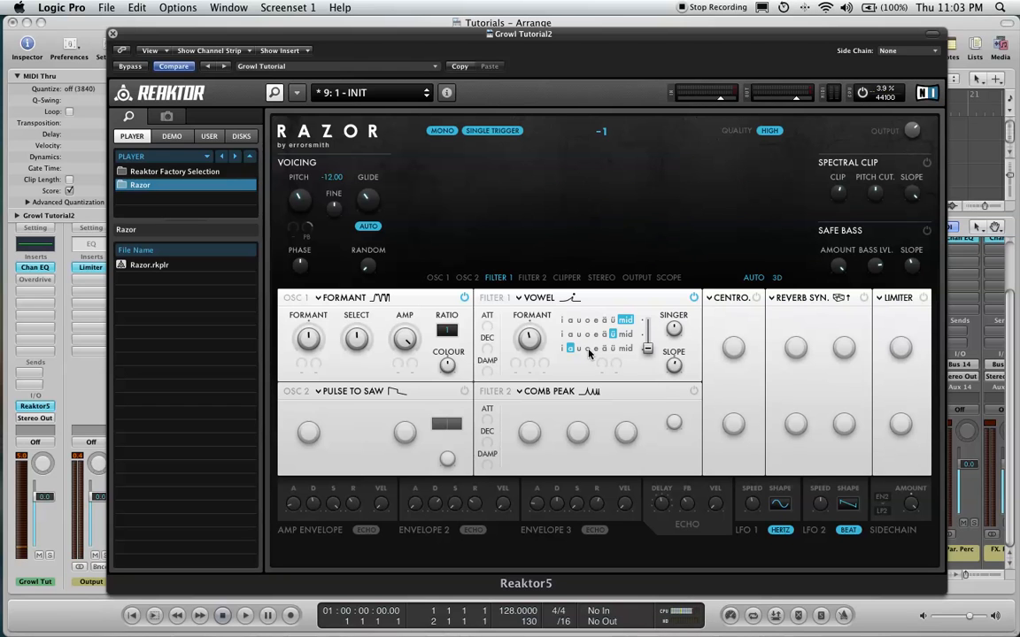
{"action": "left_click", "coordinate": [587, 349]}
{"action": "left_click_drag", "start_coordinate": [647, 347], "coordinate": [649, 443]}
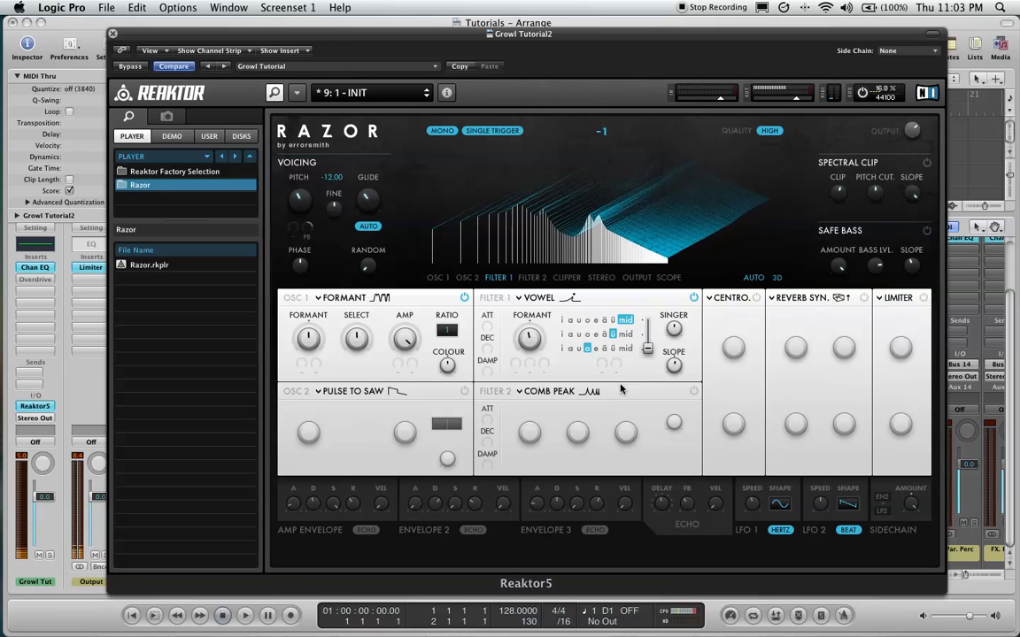
Step: Restore o as the middle vowel and a as the lower vowel in Filter 1, and sweep the slider between them
{"action": "left_click", "coordinate": [587, 336]}
{"action": "left_click", "coordinate": [571, 350]}
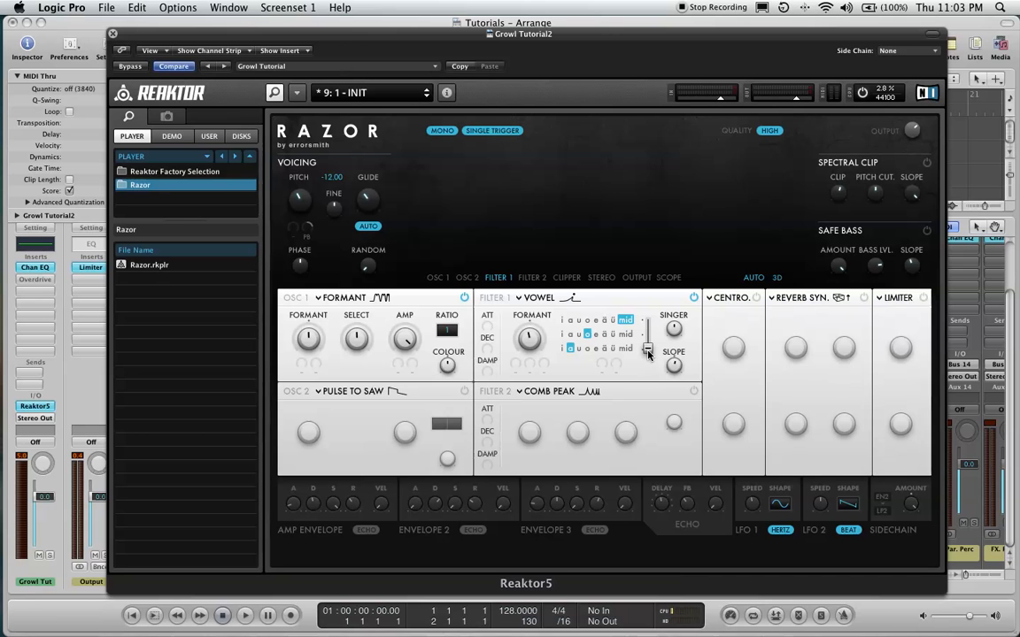
{"action": "left_click_drag", "start_coordinate": [649, 354], "coordinate": [639, 341]}
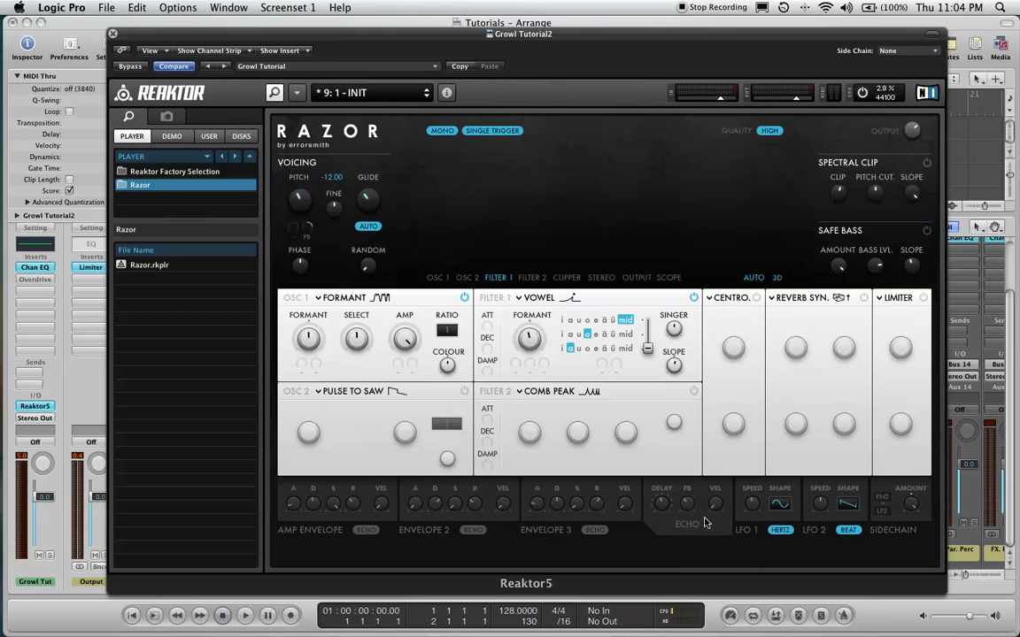
Step: Lower LFO 1's speed to 0.01 and switch its rate mode from Hertz to Beat
{"action": "left_click", "coordinate": [752, 512]}
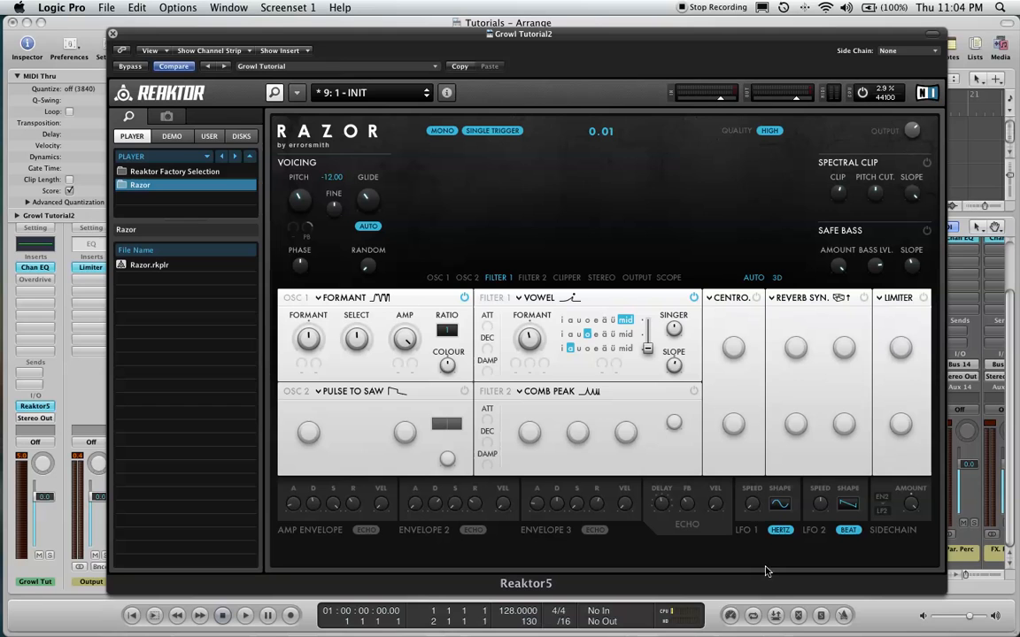
{"action": "left_click", "coordinate": [780, 531]}
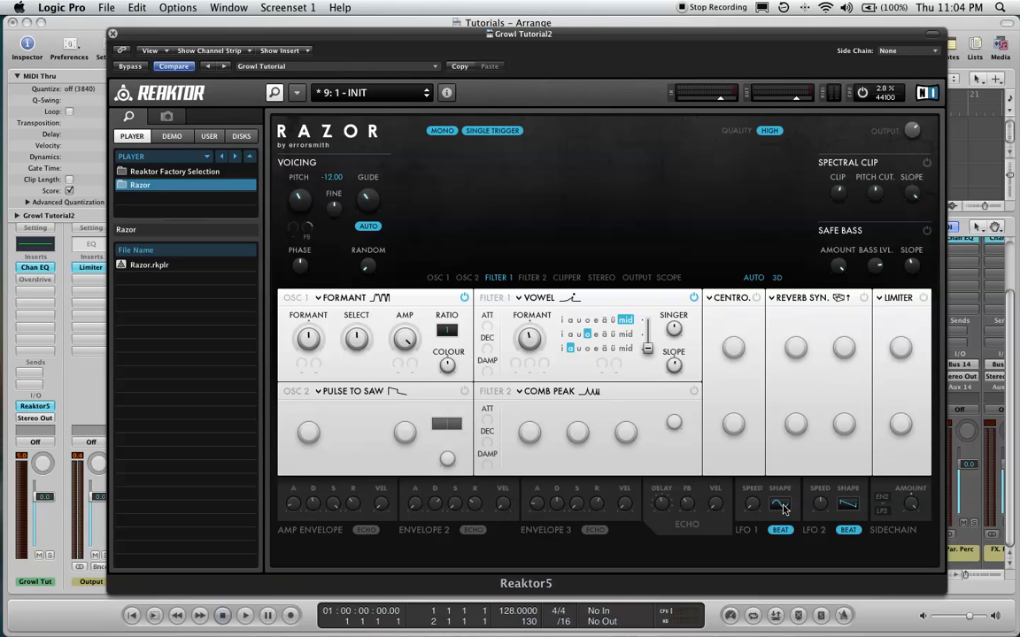
Step: Assign LFO 1 to modulate Filter 1's vowel slider and raise the modulation amount
{"action": "left_click", "coordinate": [601, 373]}
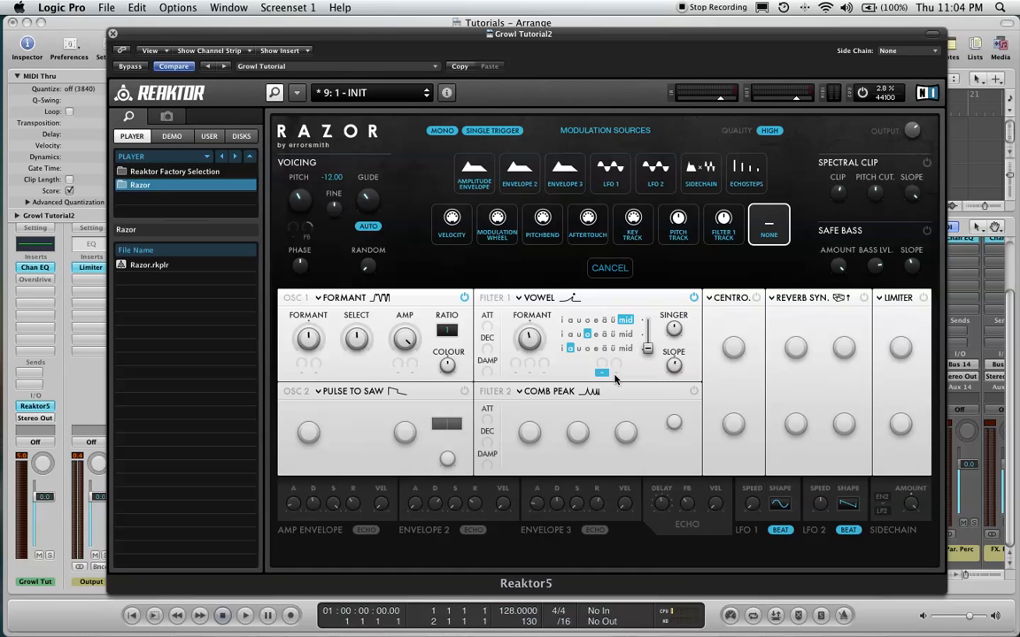
{"action": "left_click", "coordinate": [620, 181]}
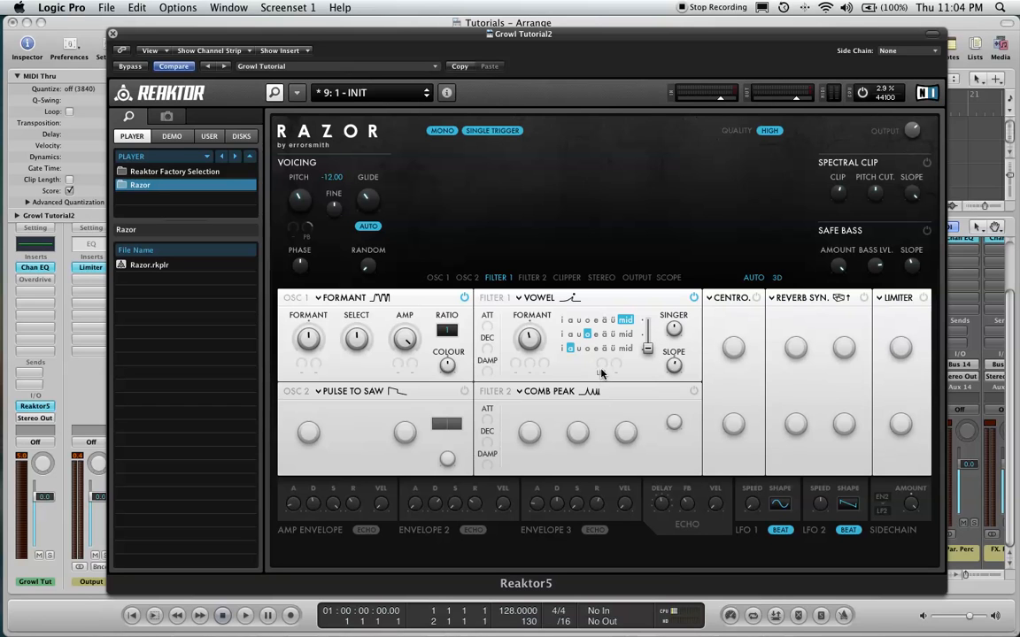
{"action": "left_click_drag", "start_coordinate": [602, 365], "coordinate": [616, 250]}
Step: Assign LFO 1 to modulate Filter 1's Formant with a small negative amount
{"action": "left_click", "coordinate": [517, 374]}
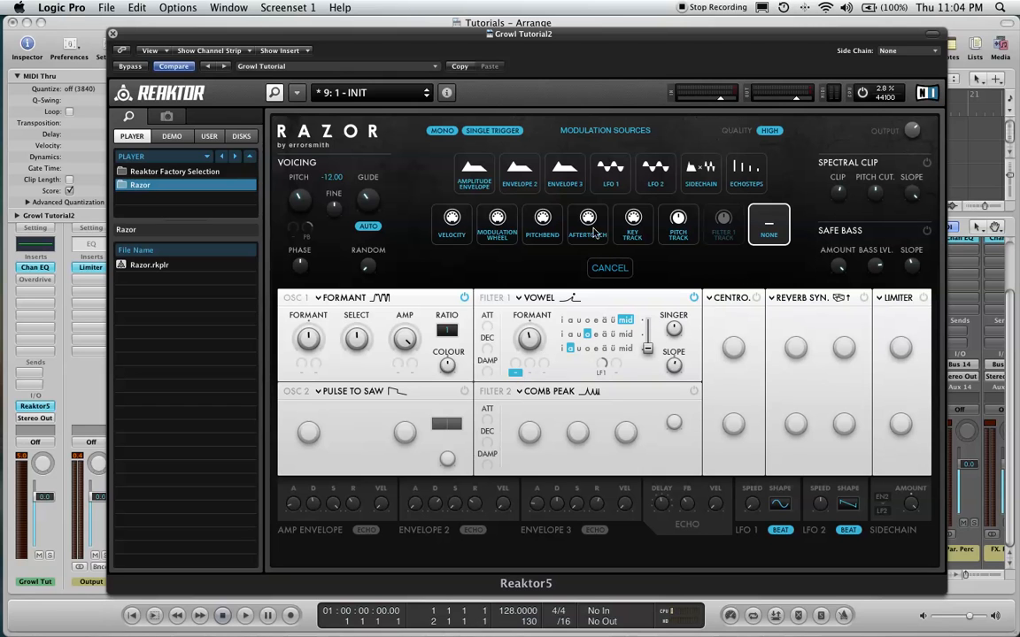
{"action": "left_click", "coordinate": [611, 174]}
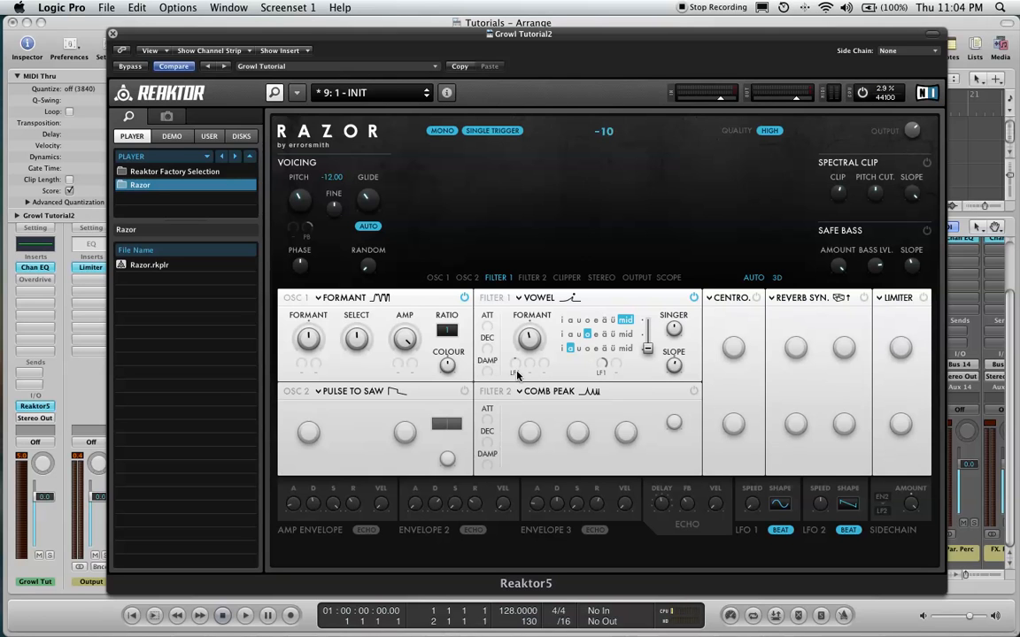
{"action": "left_click_drag", "start_coordinate": [518, 381], "coordinate": [518, 379]}
Step: Fine-tune Filter 1's Formant setting and the amount of LFO 1 modulation applied to it
{"action": "mouse_move", "coordinate": [531, 341]}
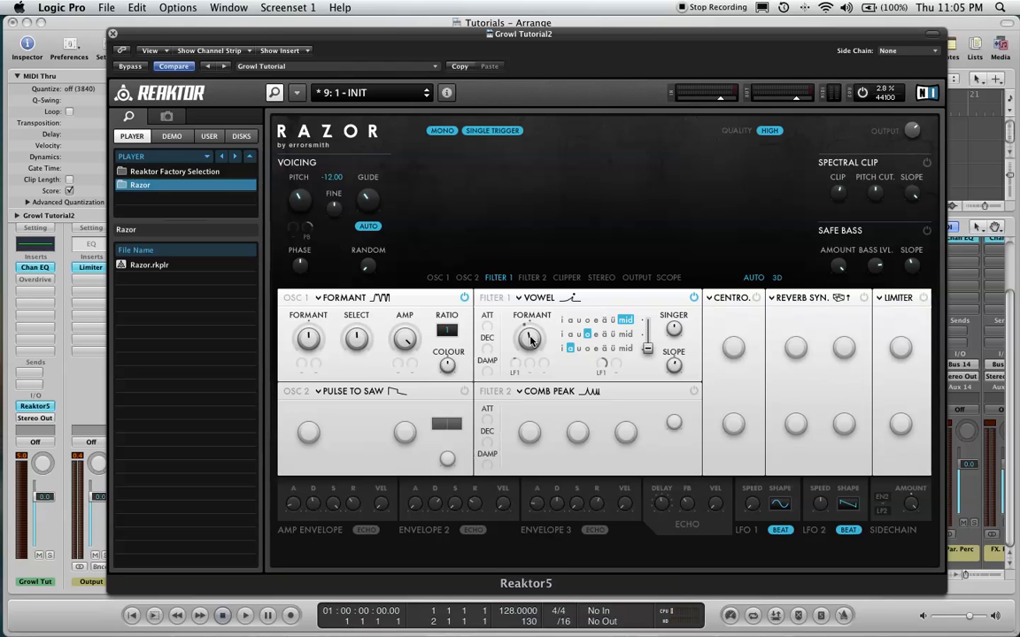
{"action": "left_click_drag", "start_coordinate": [531, 336], "coordinate": [532, 343]}
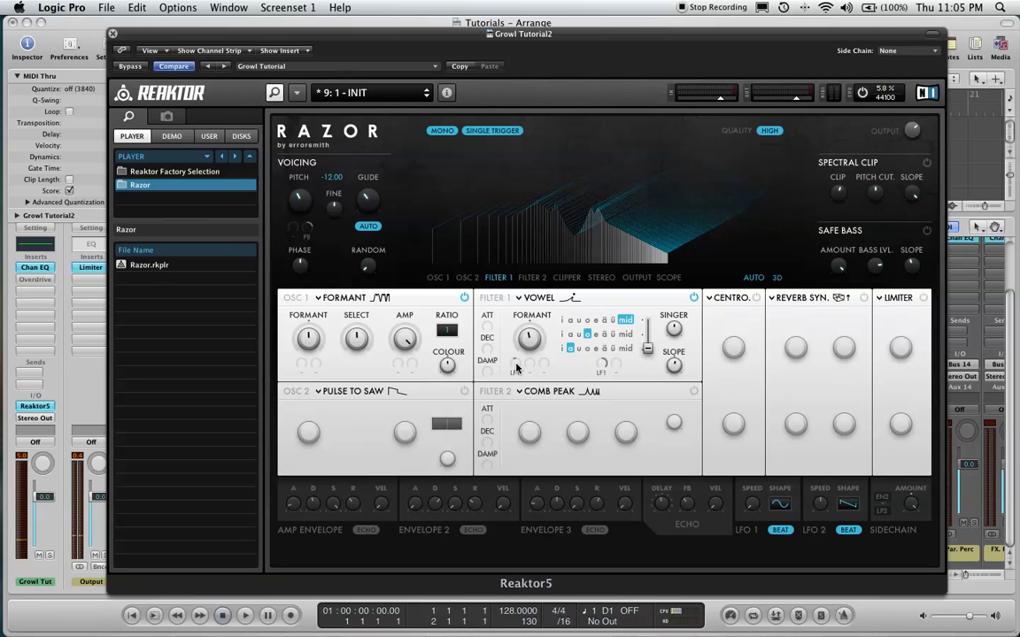
{"action": "left_click_drag", "start_coordinate": [516, 364], "coordinate": [518, 367]}
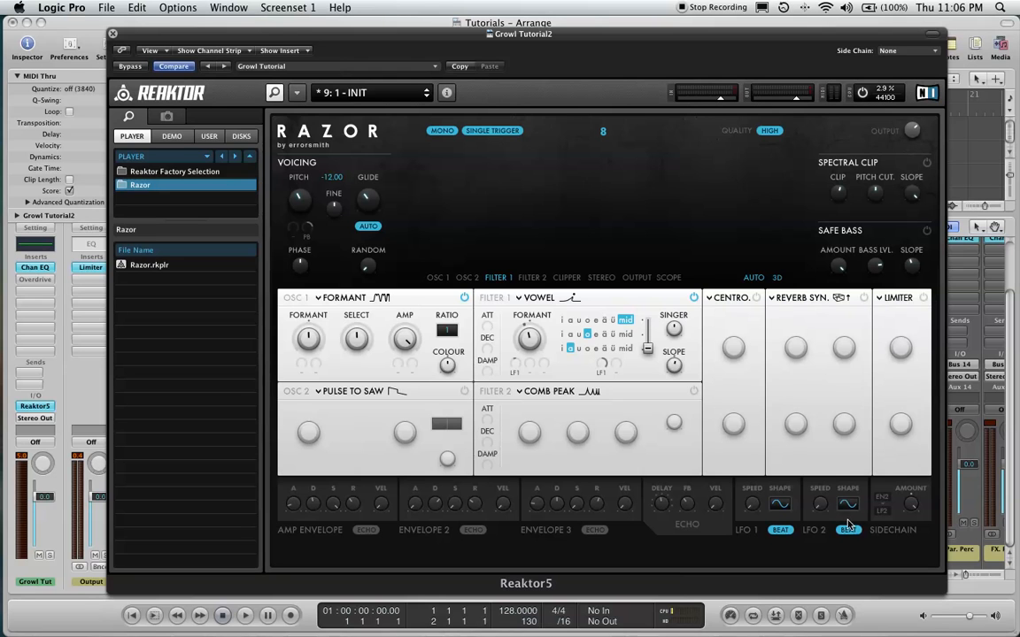
Step: Set LFO 2's shape to a rising sawtooth and assign LFO 2 to modulate the voicing Pitch
{"action": "left_click_drag", "start_coordinate": [855, 490], "coordinate": [853, 482]}
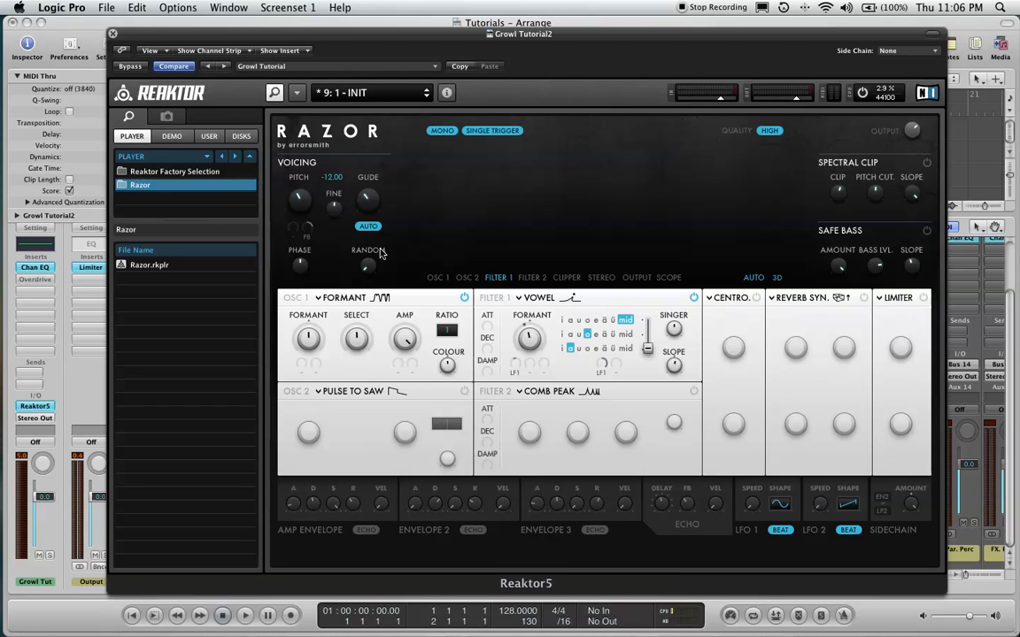
{"action": "left_click", "coordinate": [293, 237]}
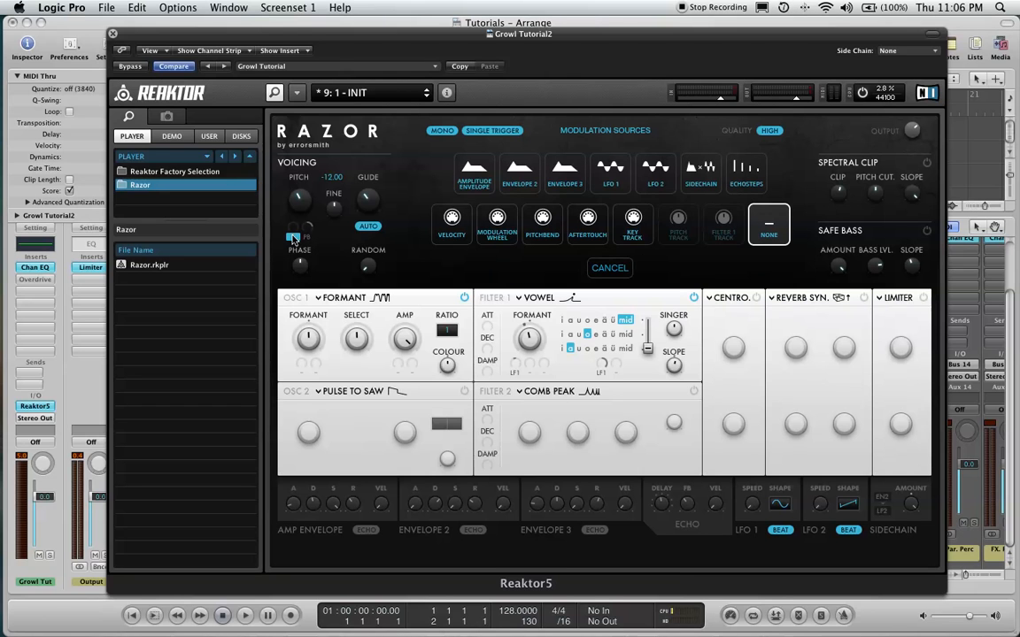
{"action": "left_click", "coordinate": [655, 173]}
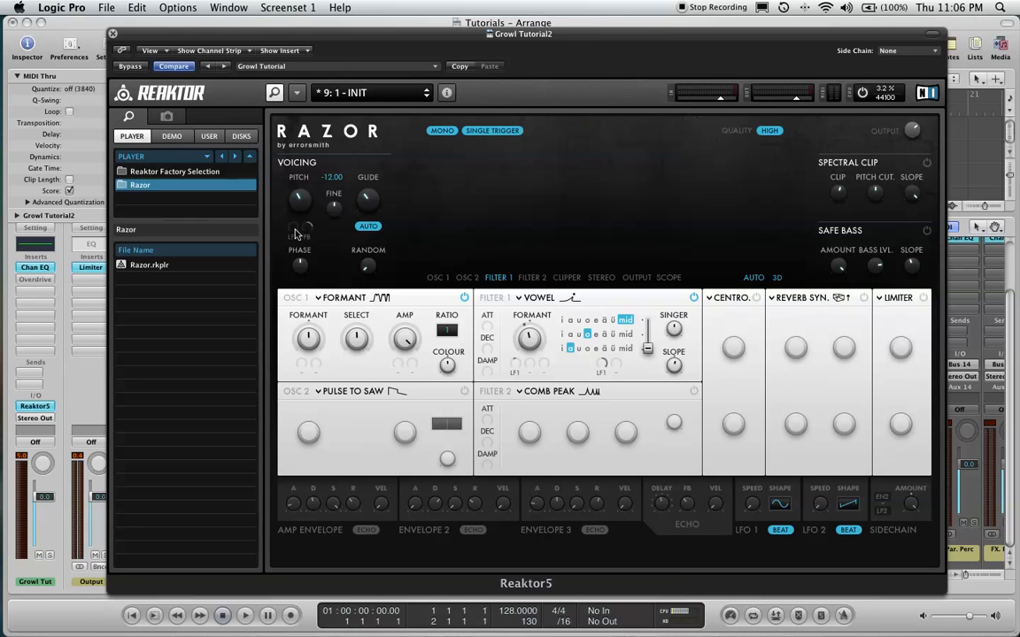
Step: Set a slight amount of LFO 2 modulation on the voicing Pitch, keeping LFO 2 as its source
{"action": "left_click_drag", "start_coordinate": [293, 231], "coordinate": [298, 205]}
{"action": "left_click", "coordinate": [292, 235]}
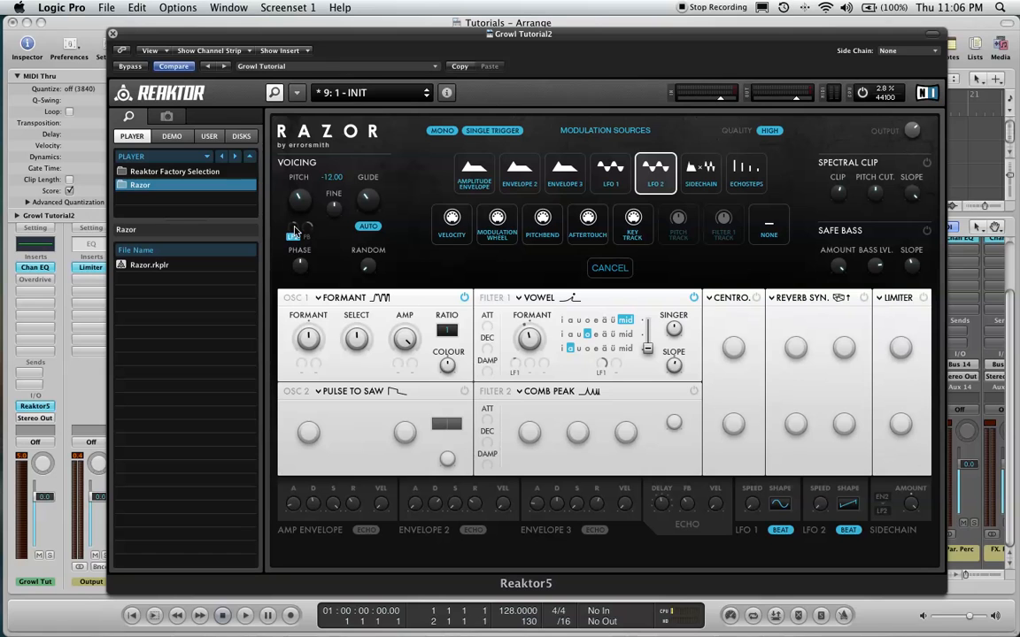
{"action": "left_click", "coordinate": [295, 228]}
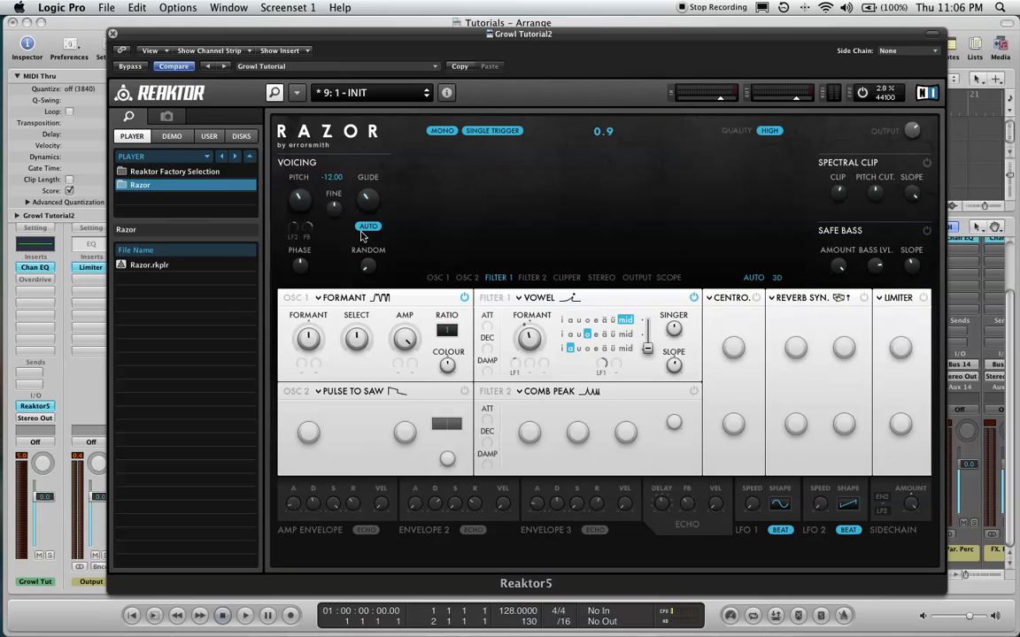
{"action": "left_click_drag", "start_coordinate": [292, 235], "coordinate": [297, 226]}
Step: Reduce the Safe Bass level, fine-tune its slope and switch Safe Bass on
{"action": "left_click_drag", "start_coordinate": [877, 269], "coordinate": [878, 282]}
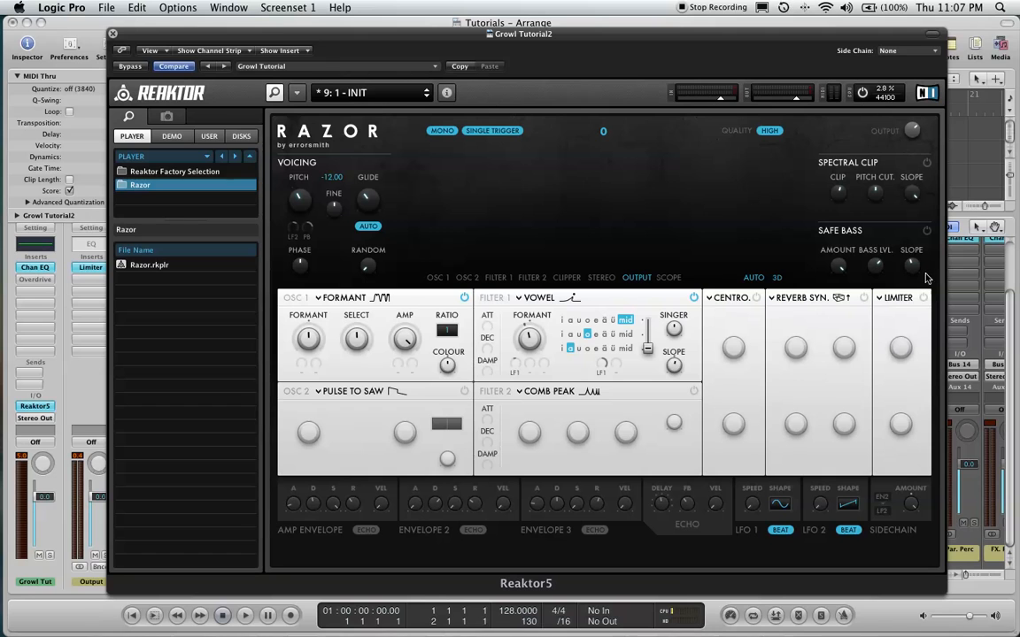
{"action": "left_click_drag", "start_coordinate": [921, 270], "coordinate": [917, 275]}
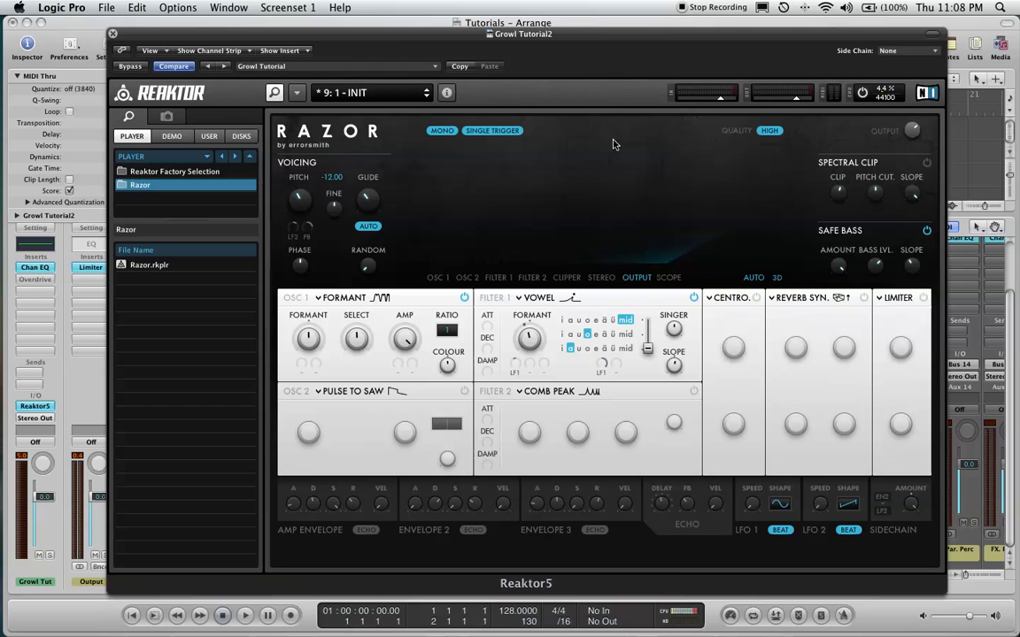
Step: Try alternative vowels, including o and i, in the third row of Filter 1's vowel grid and return that row to a
{"action": "left_click", "coordinate": [595, 350]}
{"action": "left_click", "coordinate": [586, 350]}
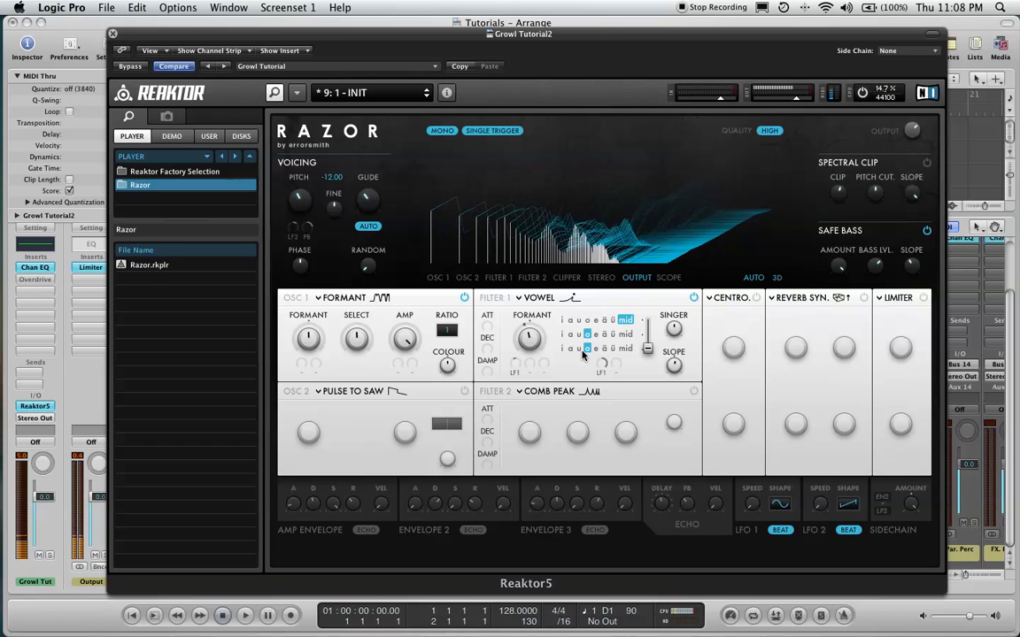
{"action": "left_click", "coordinate": [577, 351]}
{"action": "left_click", "coordinate": [569, 351]}
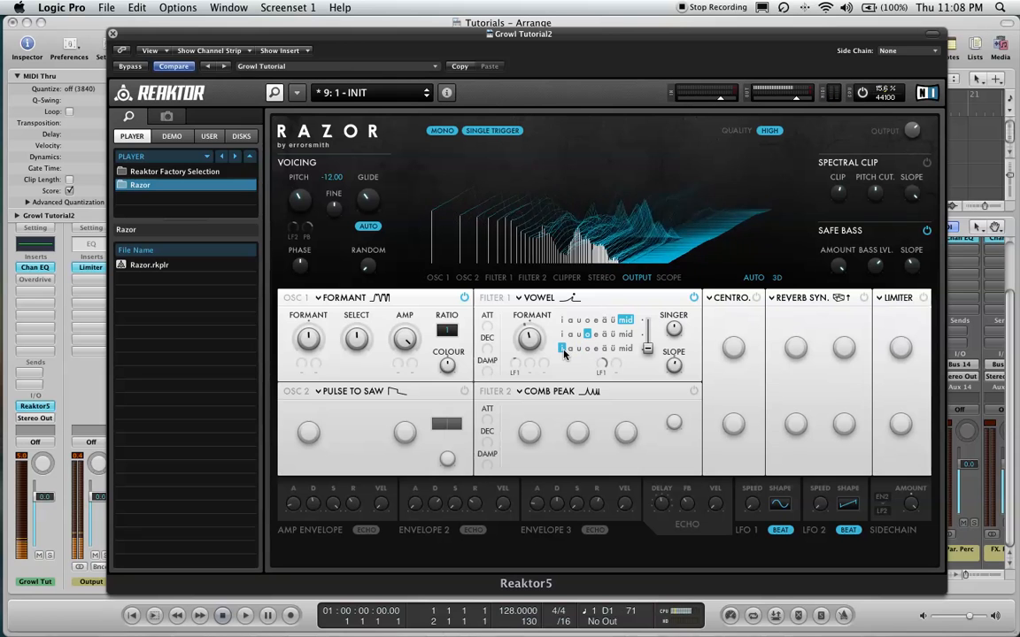
Step: Try the vowels ü and e in the second row of Filter 1's vowel grid and return that row to o
{"action": "left_click", "coordinate": [612, 335]}
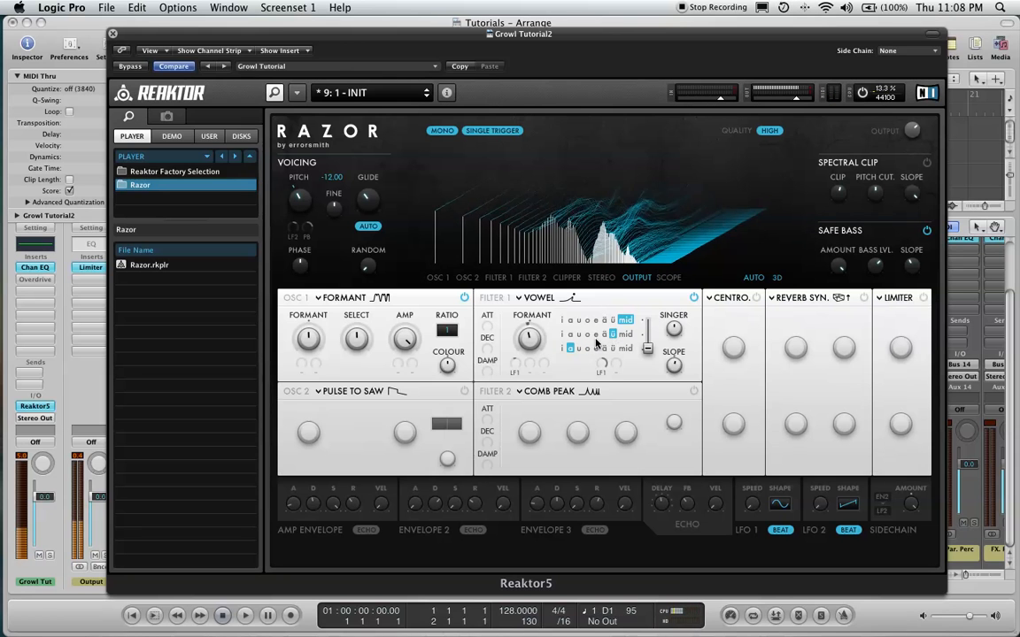
{"action": "left_click", "coordinate": [577, 334]}
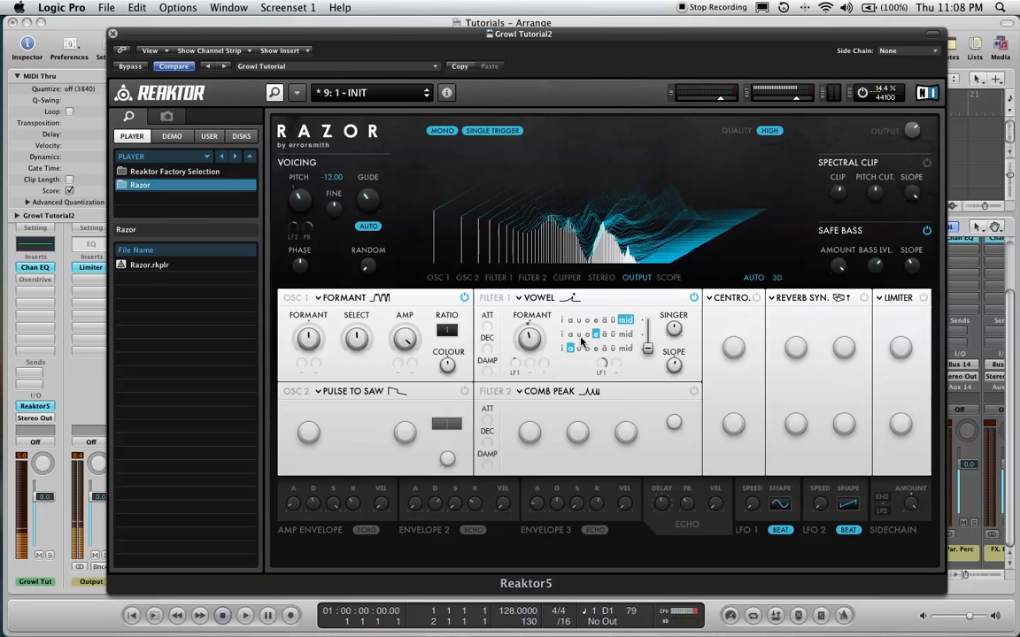
{"action": "left_click", "coordinate": [562, 335]}
{"action": "left_click", "coordinate": [587, 335]}
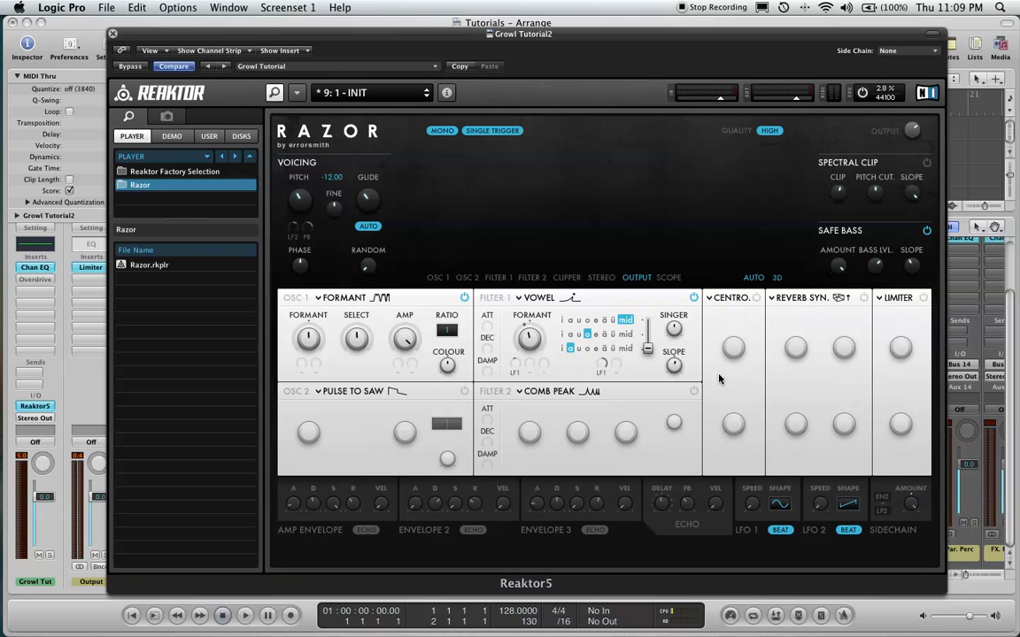
Step: Shift the Reaktor plug-in window clear of the channel strip and enable the Overdrive insert on the growl track
{"action": "left_click_drag", "start_coordinate": [516, 26], "coordinate": [548, 15]}
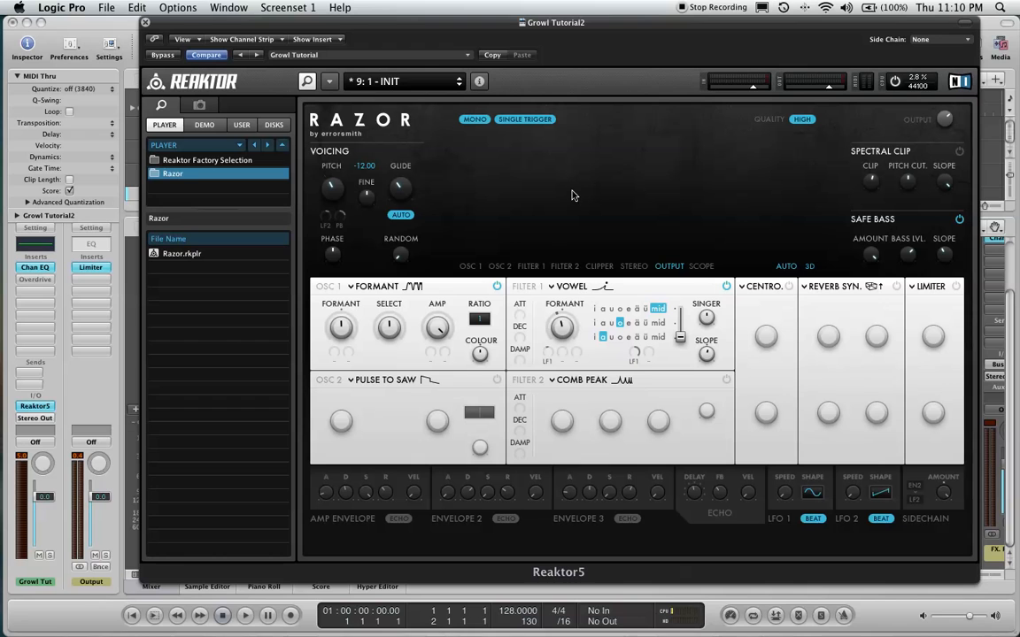
{"action": "left_click", "coordinate": [36, 279], "text": "alt"}
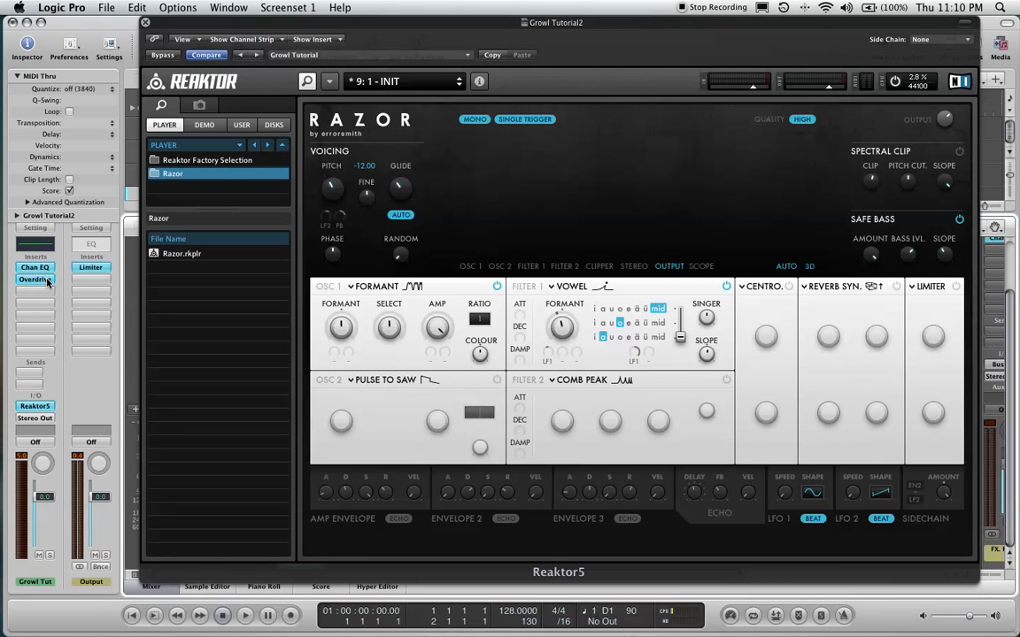